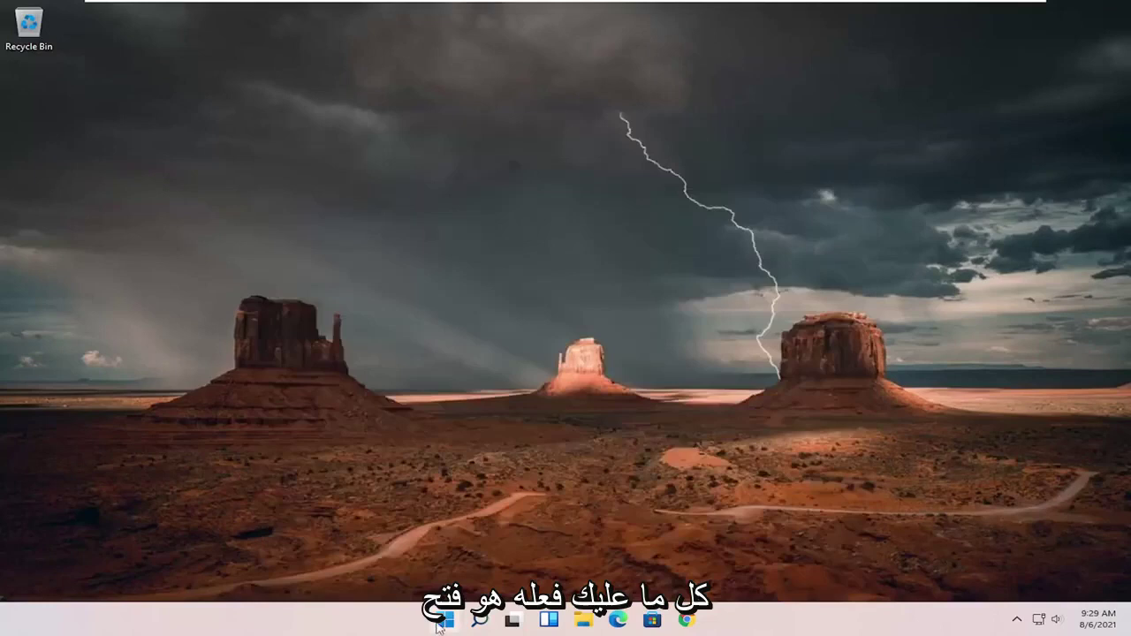
# Find and open the Settings app, and go to its Network & internet page.
pyautogui.click(481, 621)
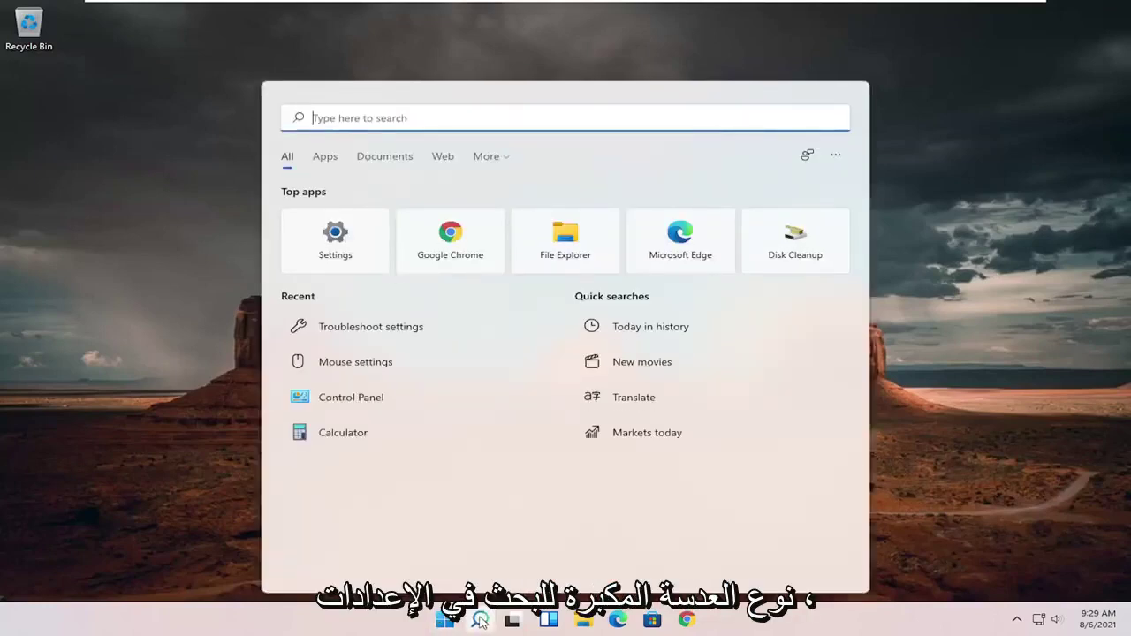
pyautogui.write('settings')
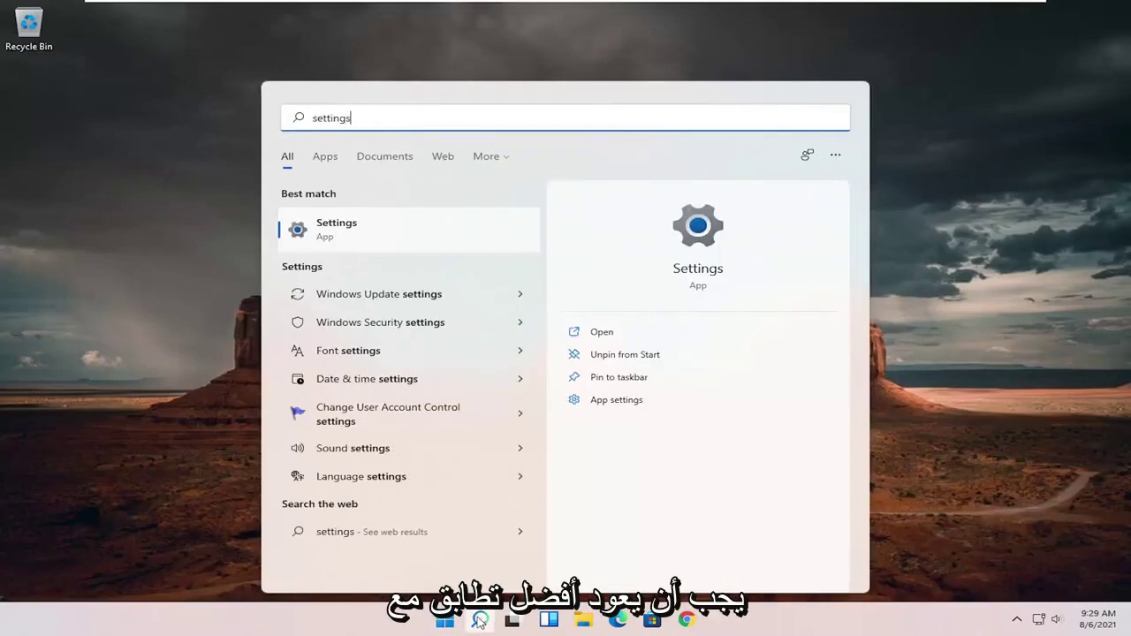
pyautogui.click(358, 229)
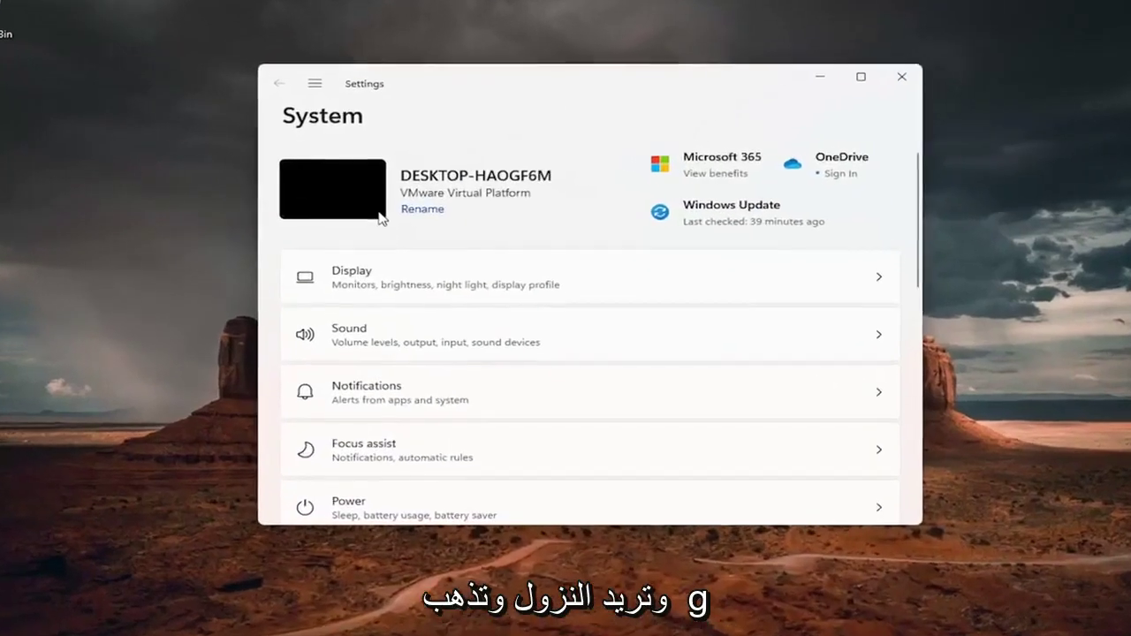
pyautogui.scroll(-1, 376, 208)
pyautogui.scroll(1, 295, 117)
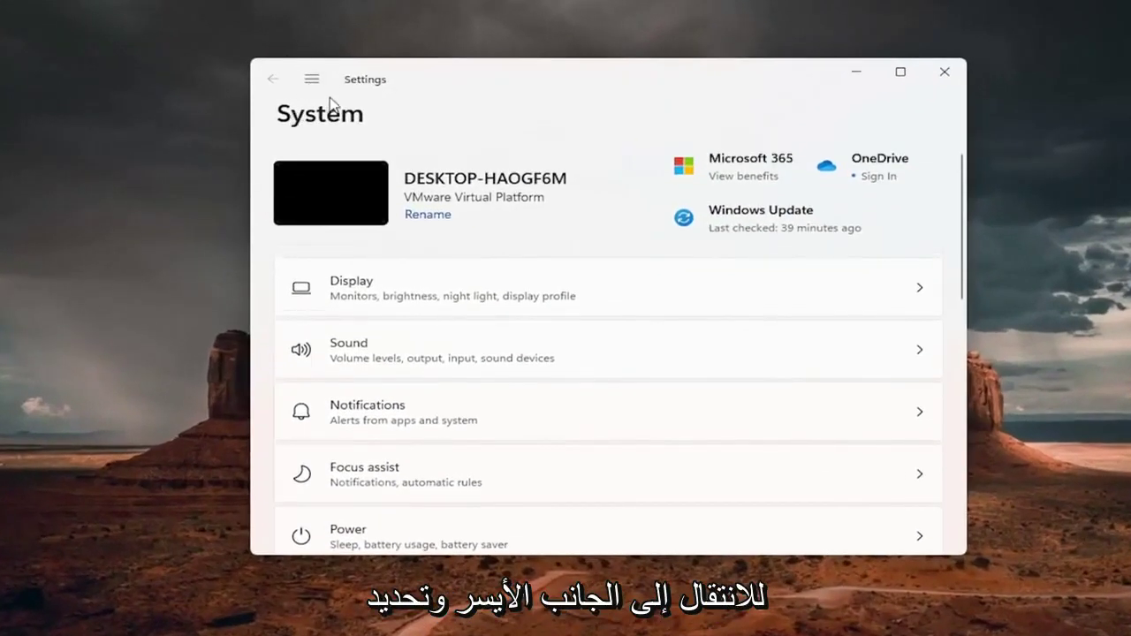
pyautogui.click(313, 82)
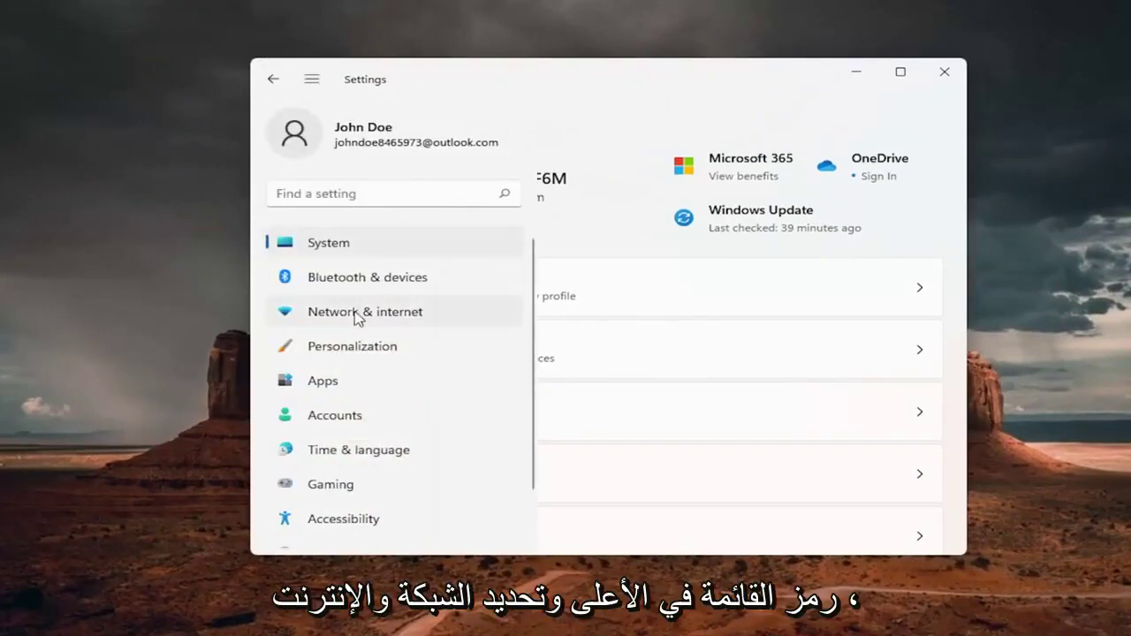
pyautogui.click(409, 316)
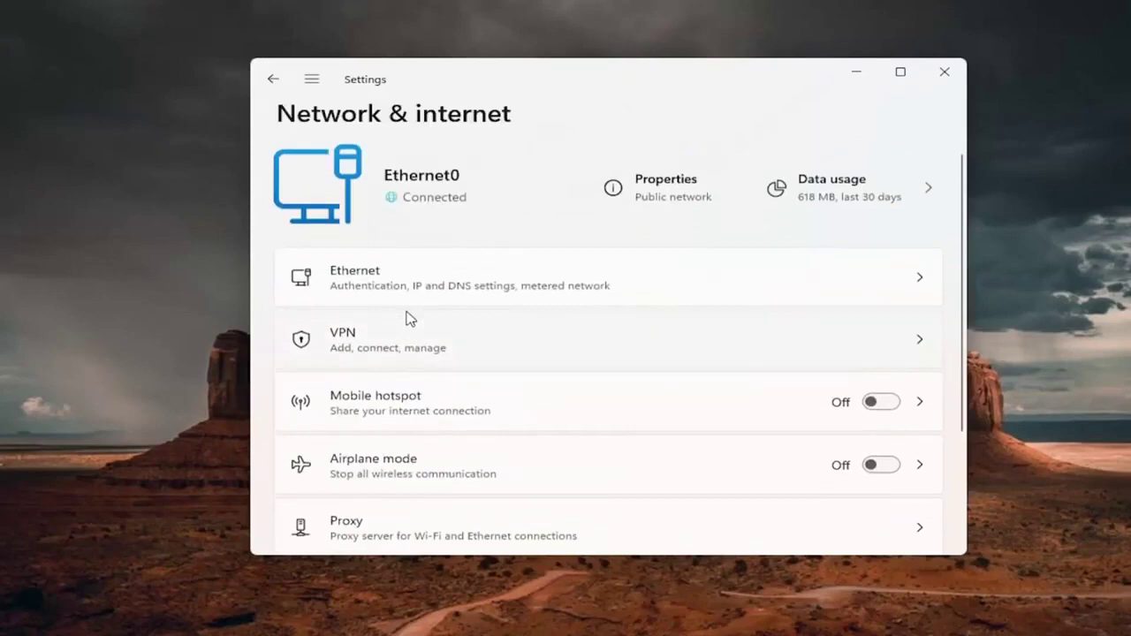
# Go to the advanced network settings and open the Network reset page.
pyautogui.scroll(-1, 409, 314)
pyautogui.scroll(-3, 409, 313)
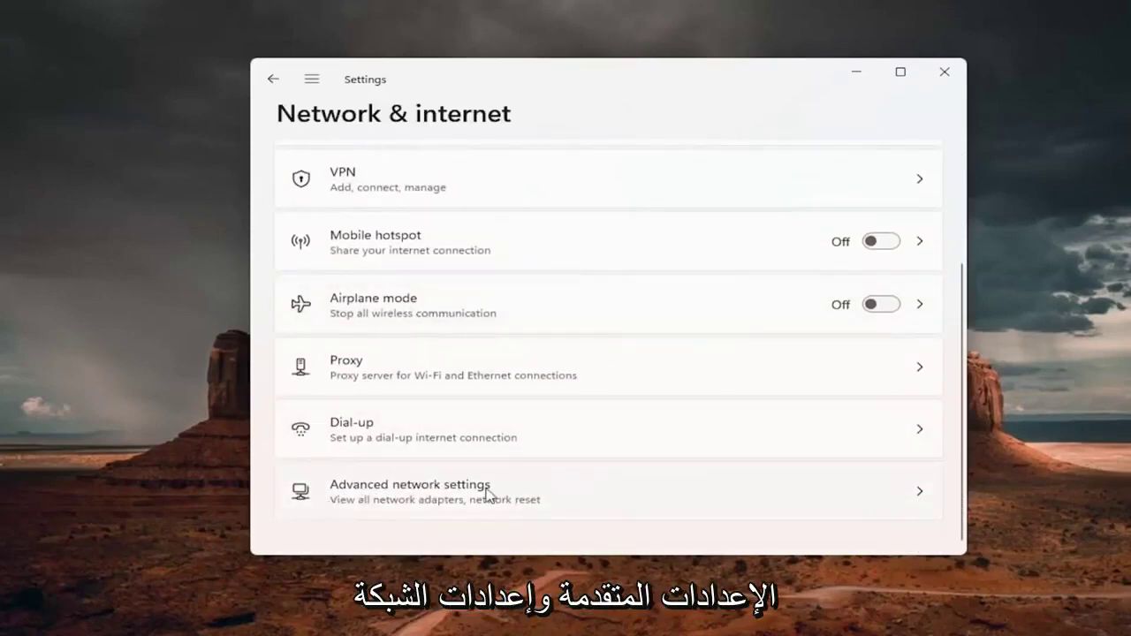
pyautogui.click(486, 495)
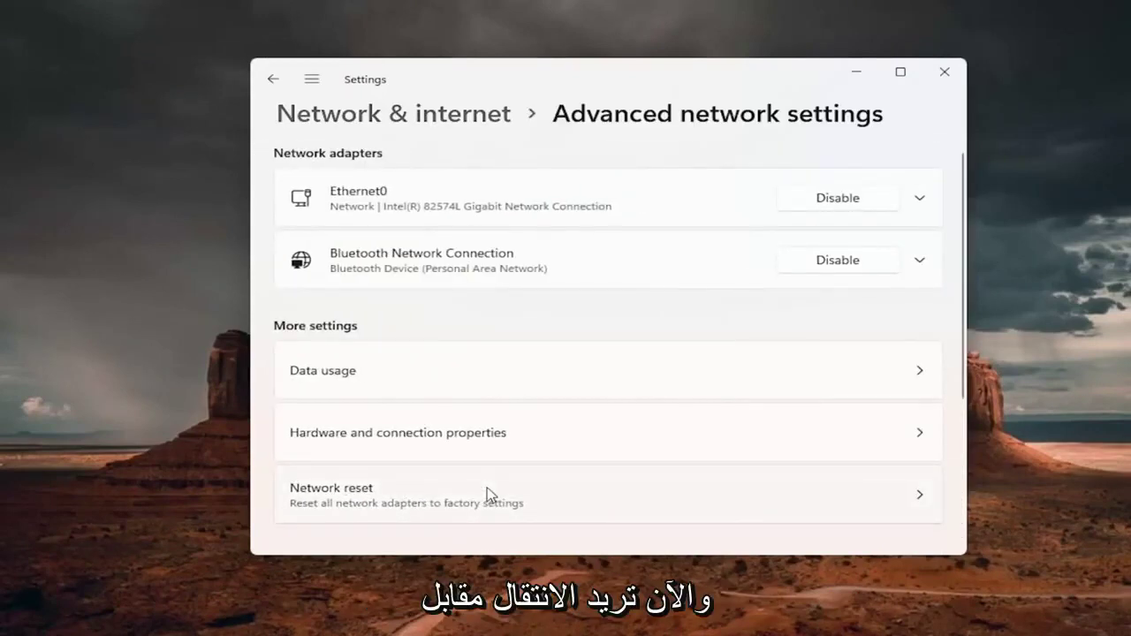
pyautogui.scroll(-1, 436, 485)
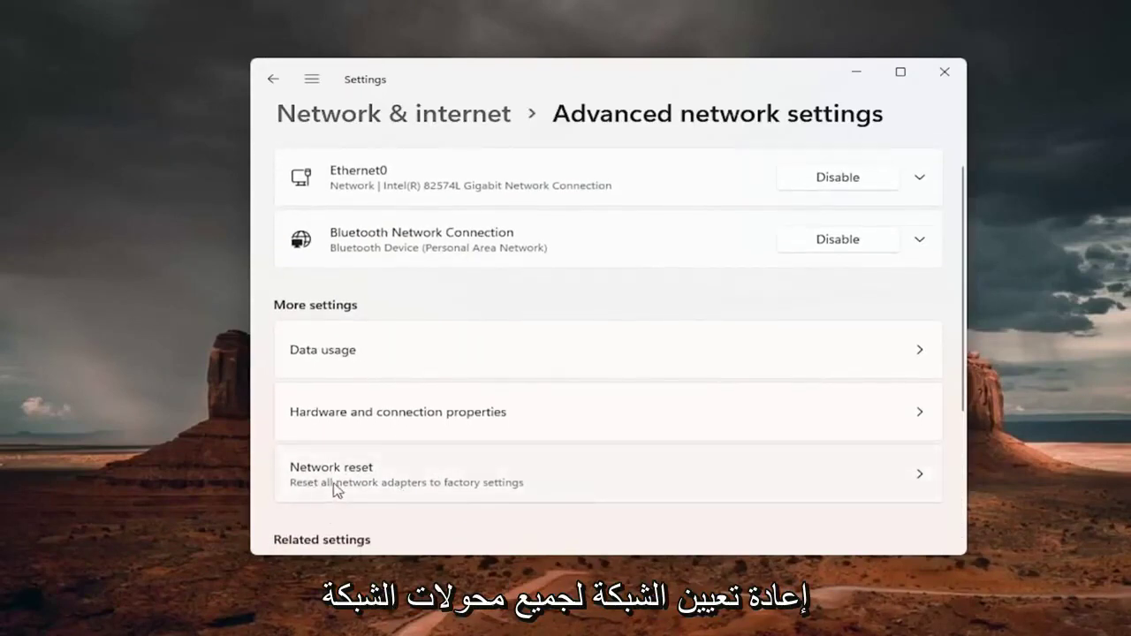
pyautogui.click(497, 482)
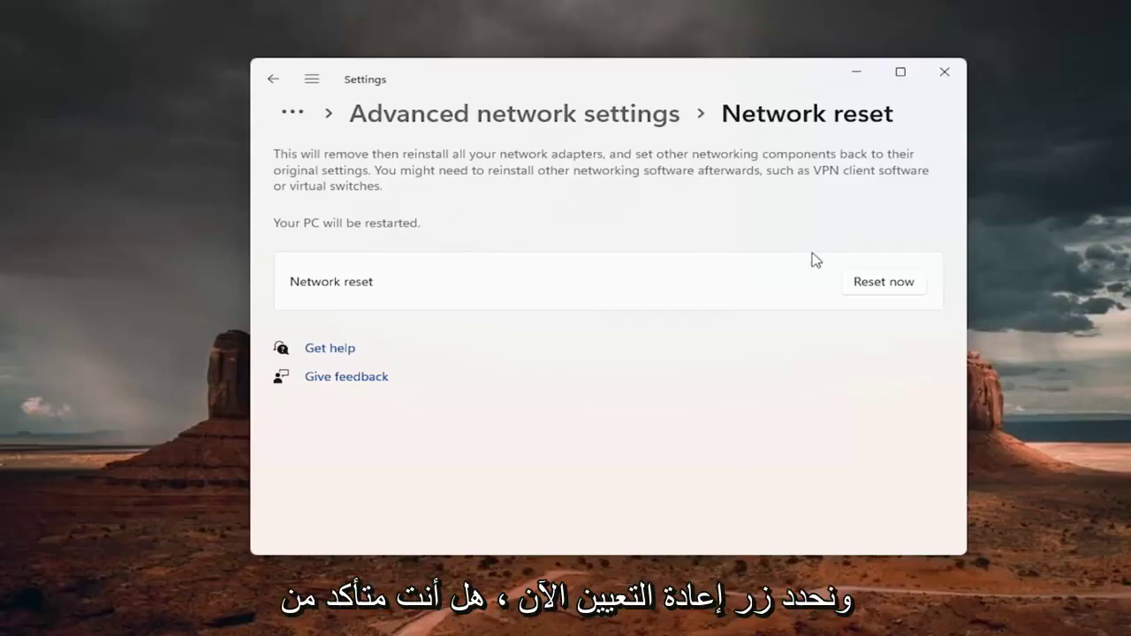
# Reset all network adapters, confirm the reset, and dismiss the sign-out notice.
pyautogui.click(891, 282)
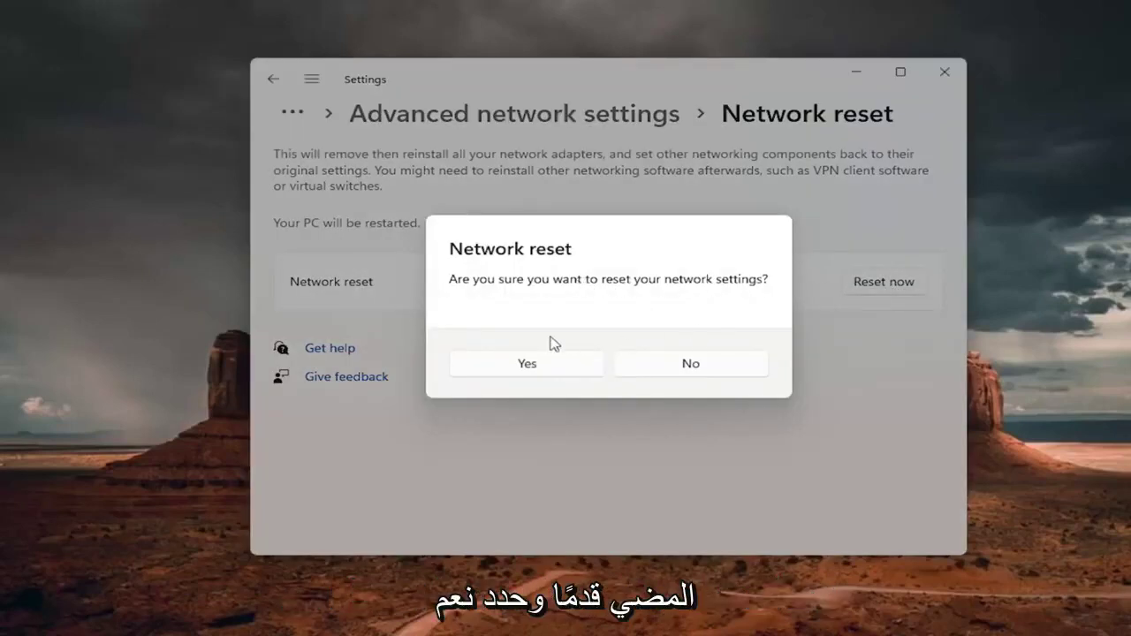
pyautogui.click(523, 365)
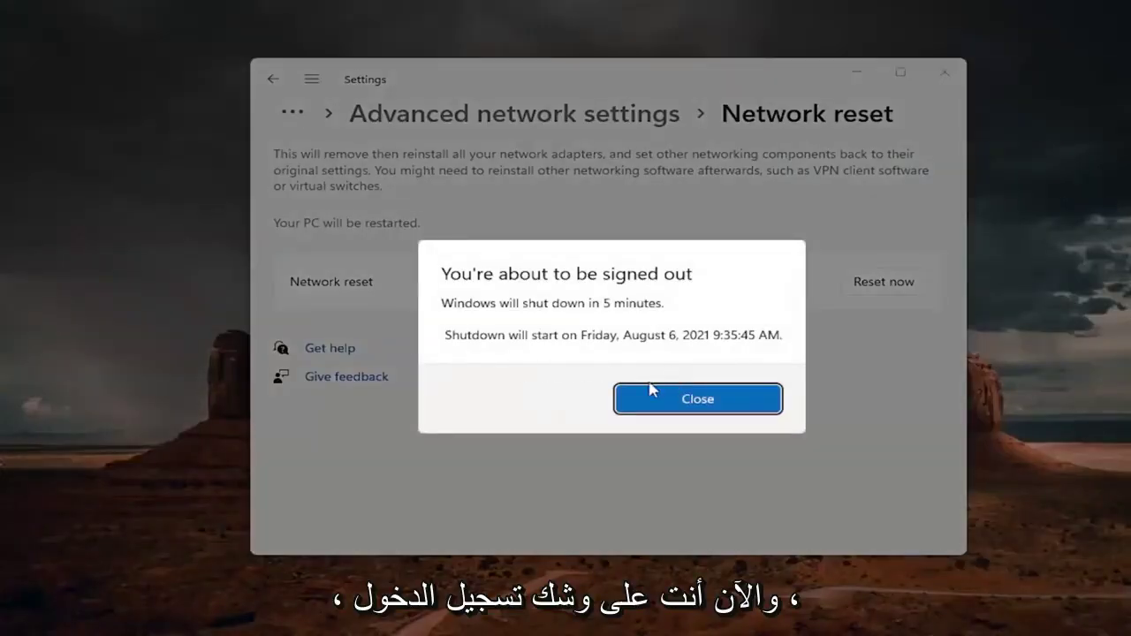
pyautogui.click(682, 395)
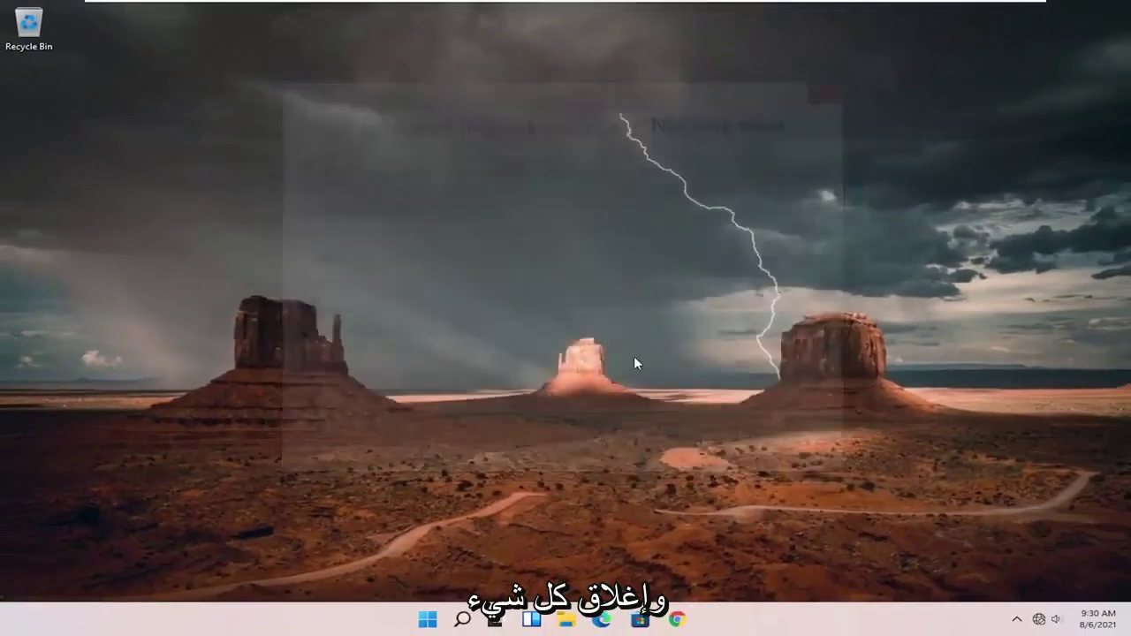
pyautogui.rightClick(443, 618)
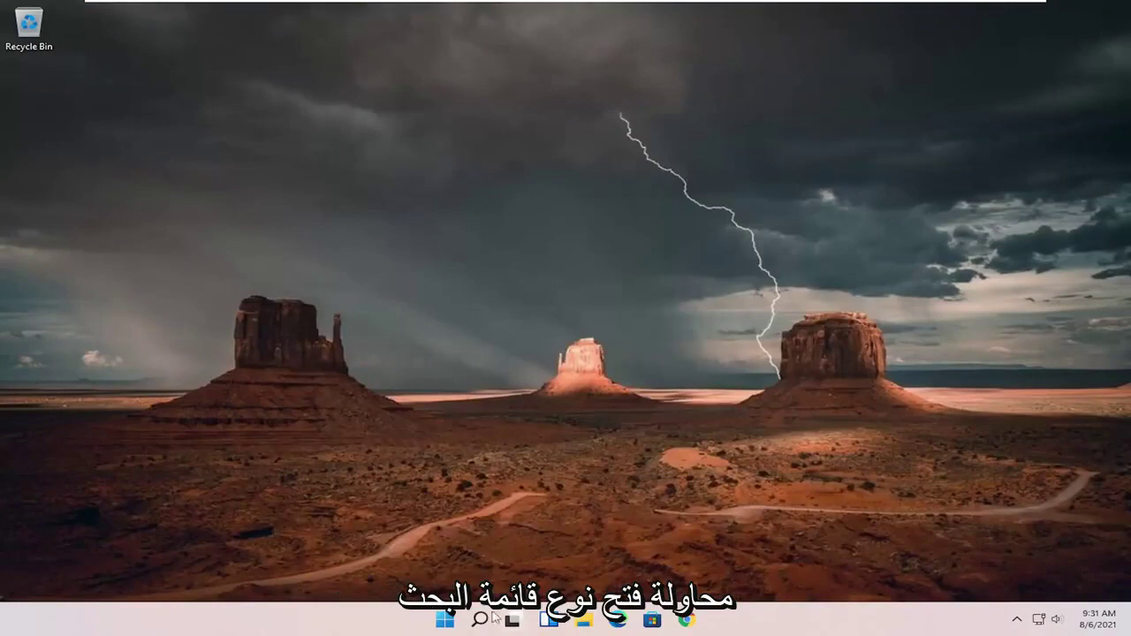
# Find and open Control Panel, and display its items as large icons.
pyautogui.click(479, 618)
pyautogui.write('co')
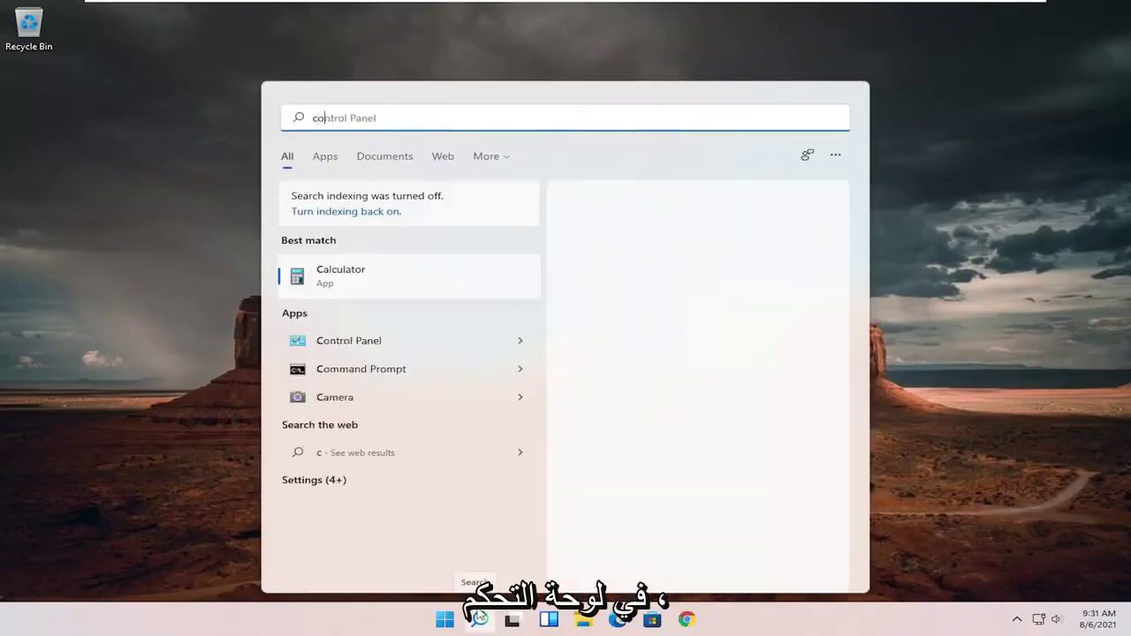
pyautogui.write('ntrol panel')
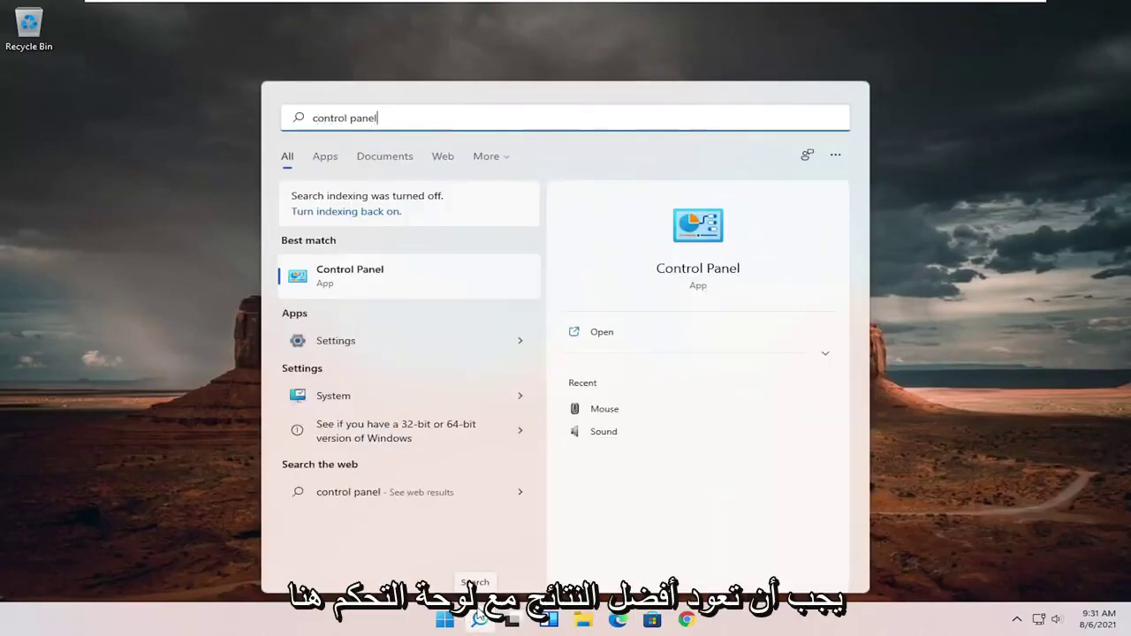
pyautogui.click(424, 275)
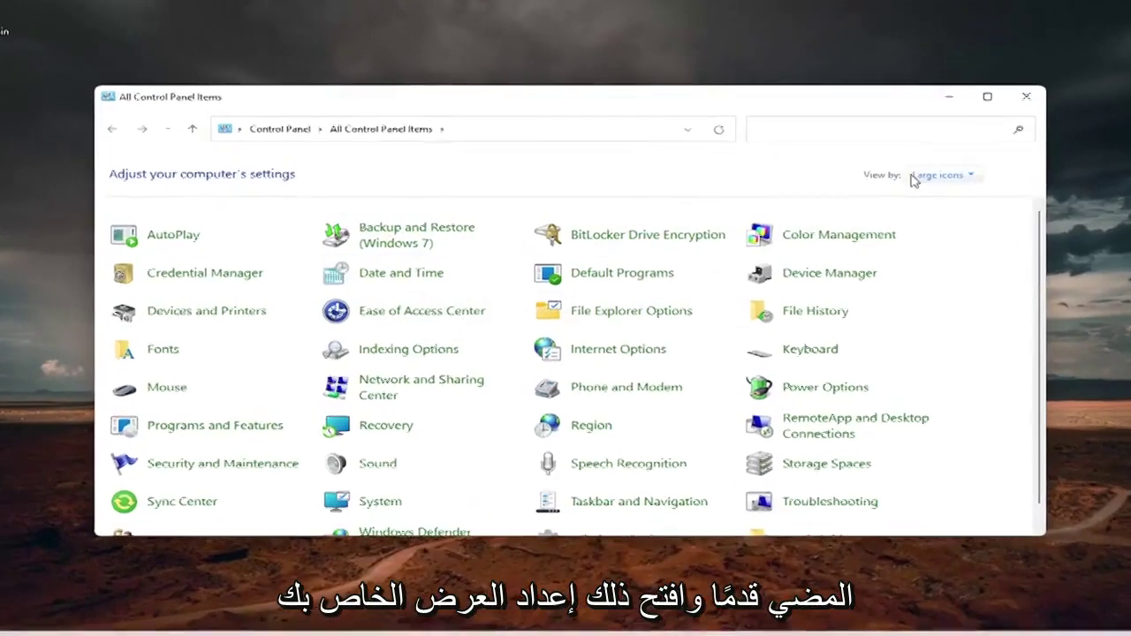
pyautogui.click(915, 178)
pyautogui.click(978, 217)
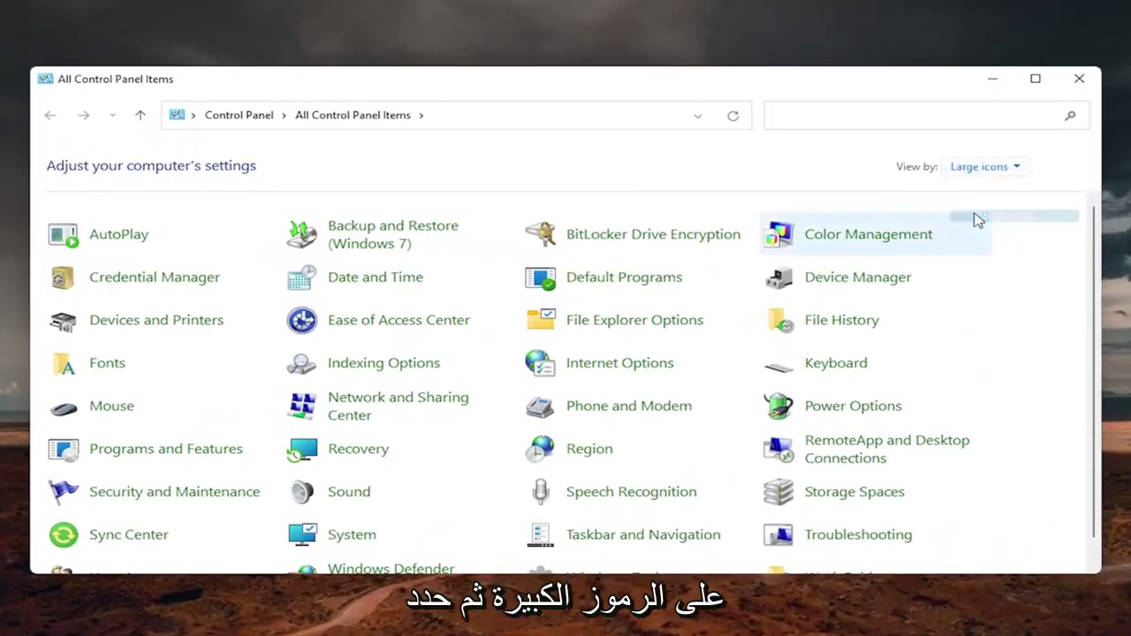
# From Network and Sharing Center, open the Internet Protocol Version 4 (TCP/IPv4) properties of the Ethernet0 connection.
pyautogui.click(390, 403)
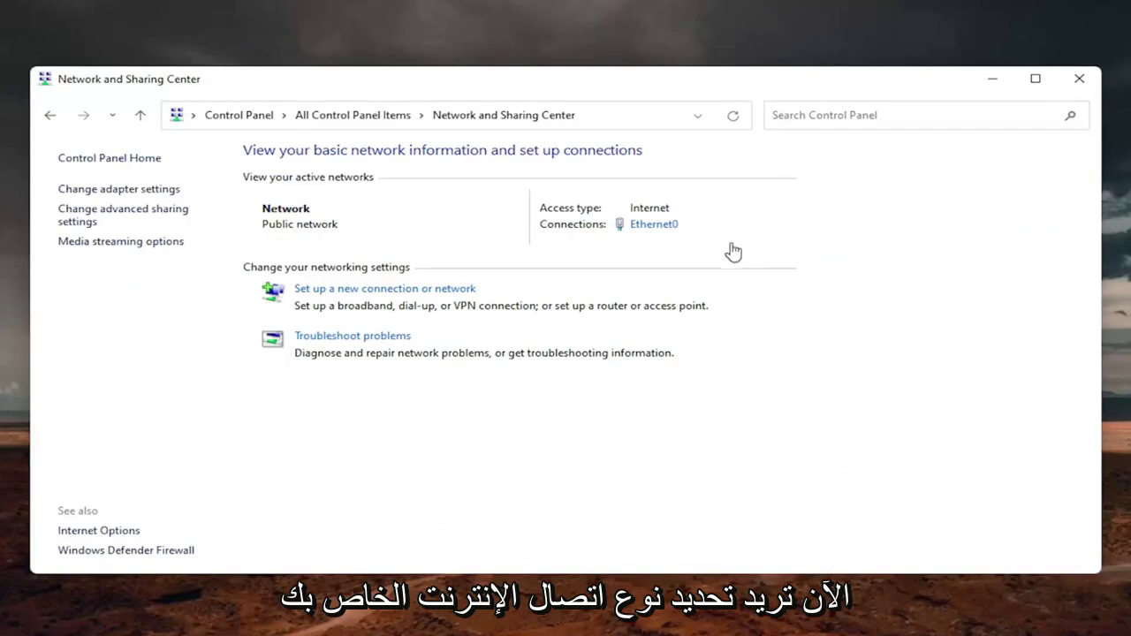
pyautogui.click(657, 227)
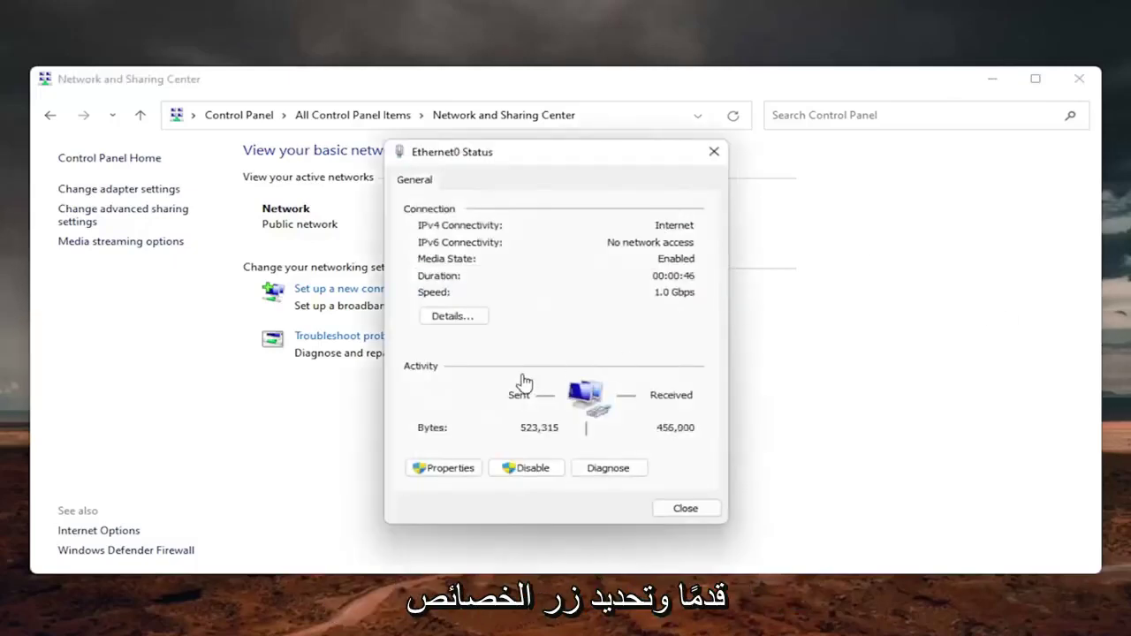
pyautogui.click(452, 471)
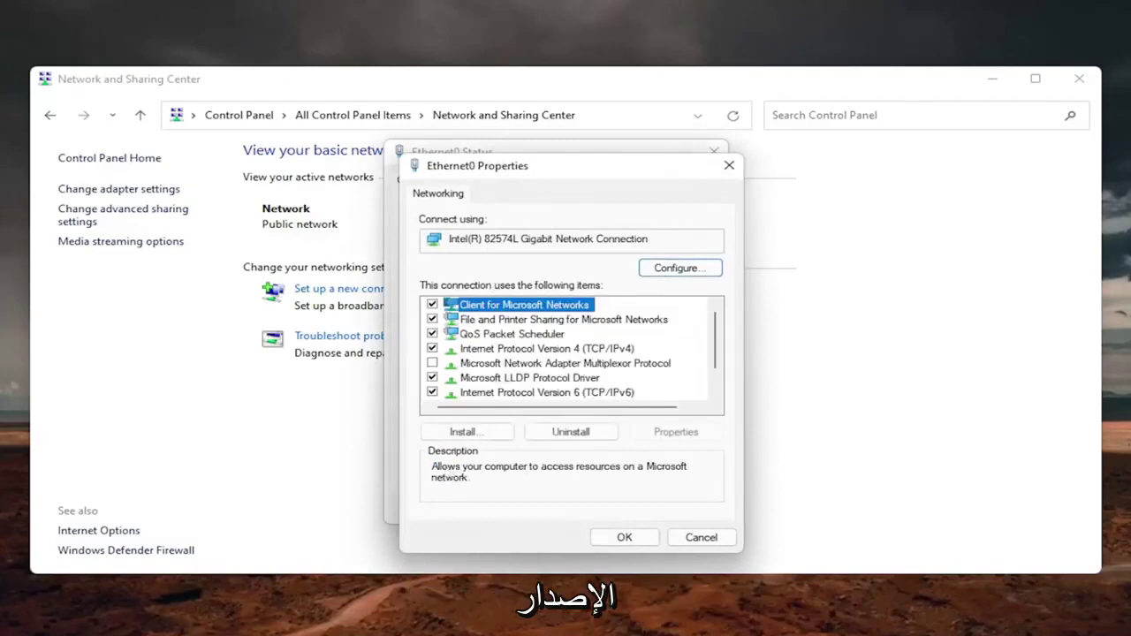
pyautogui.moveTo(521, 175); pyautogui.dragTo(516, 158)
pyautogui.click(556, 332)
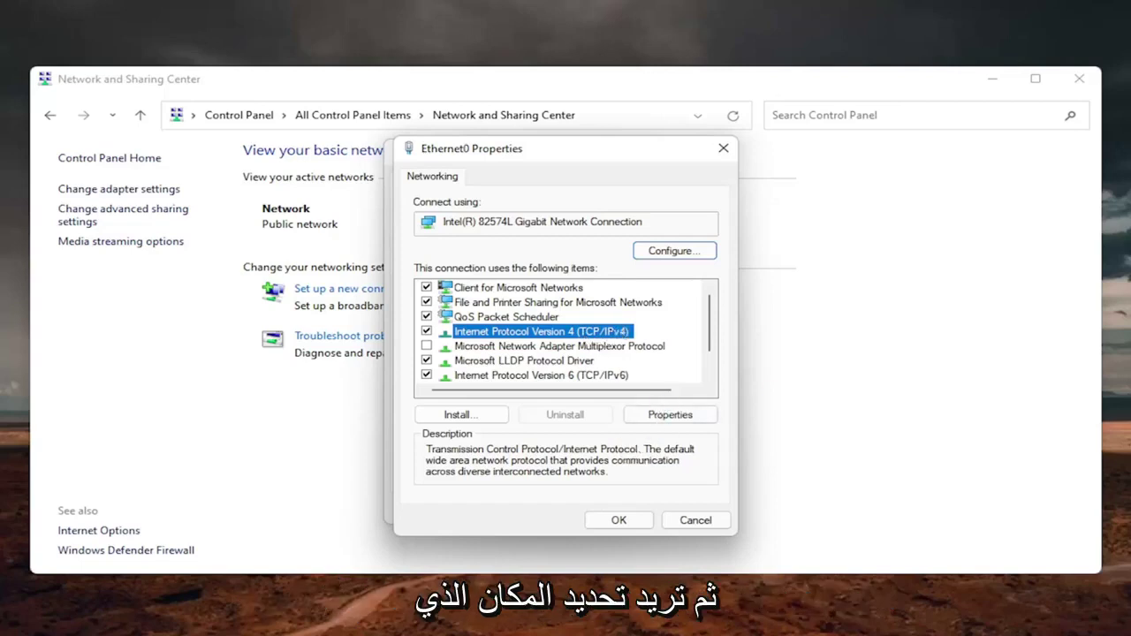
pyautogui.click(665, 415)
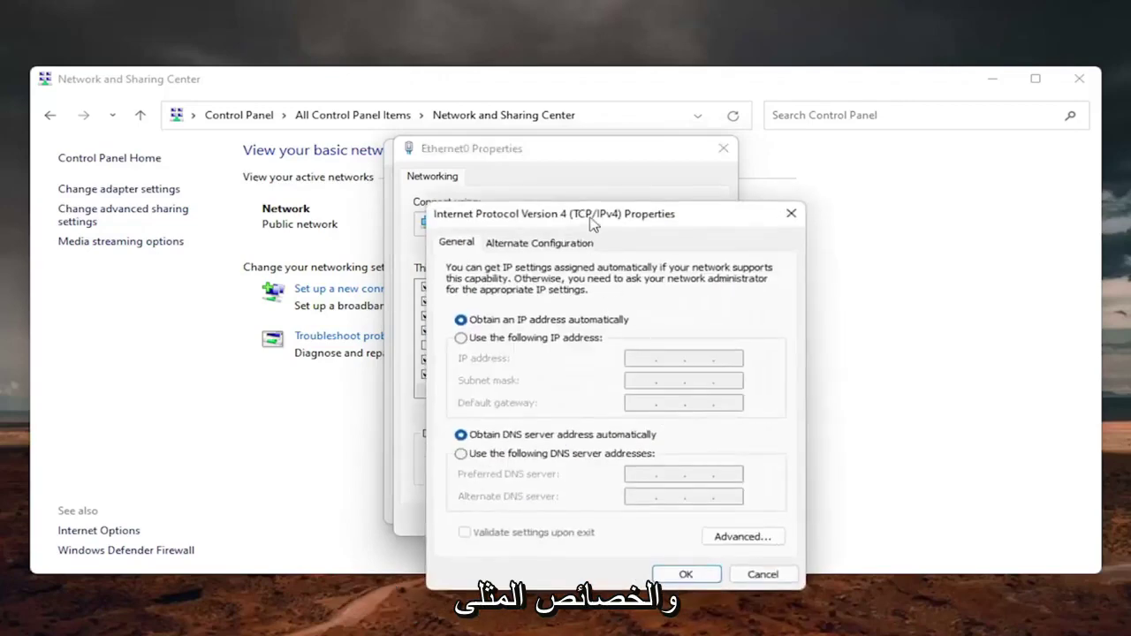
pyautogui.moveTo(543, 186); pyautogui.dragTo(545, 130)
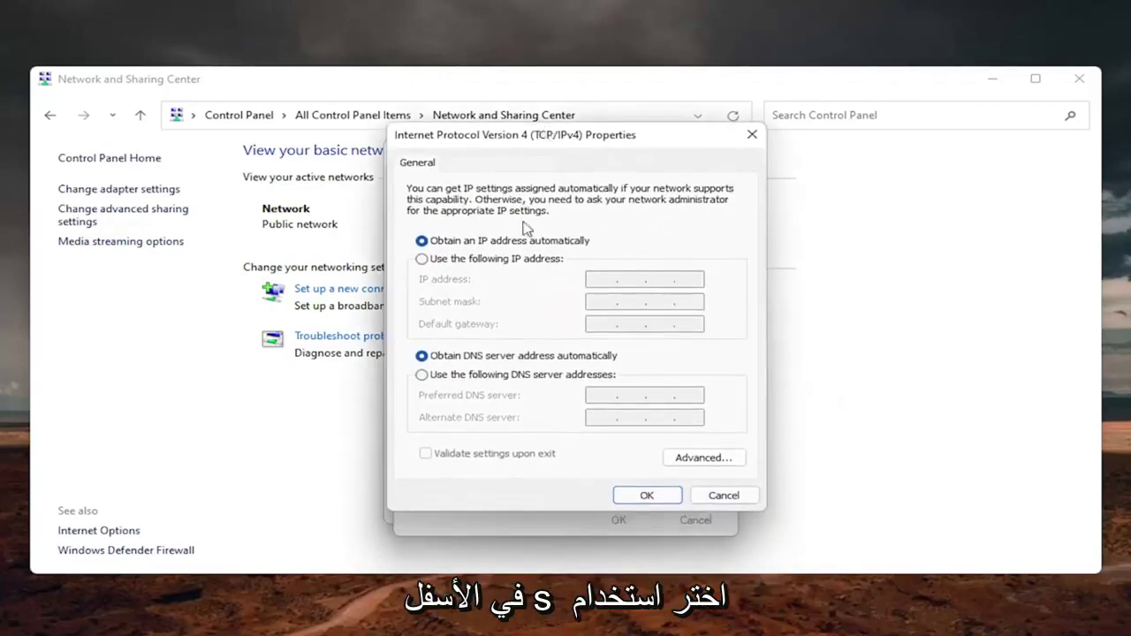
# Use preferred DNS server 8.8.8.8 and alternate 8.8.4.4, validate the settings upon exit, apply them, and close the network diagnostics.
pyautogui.click(424, 376)
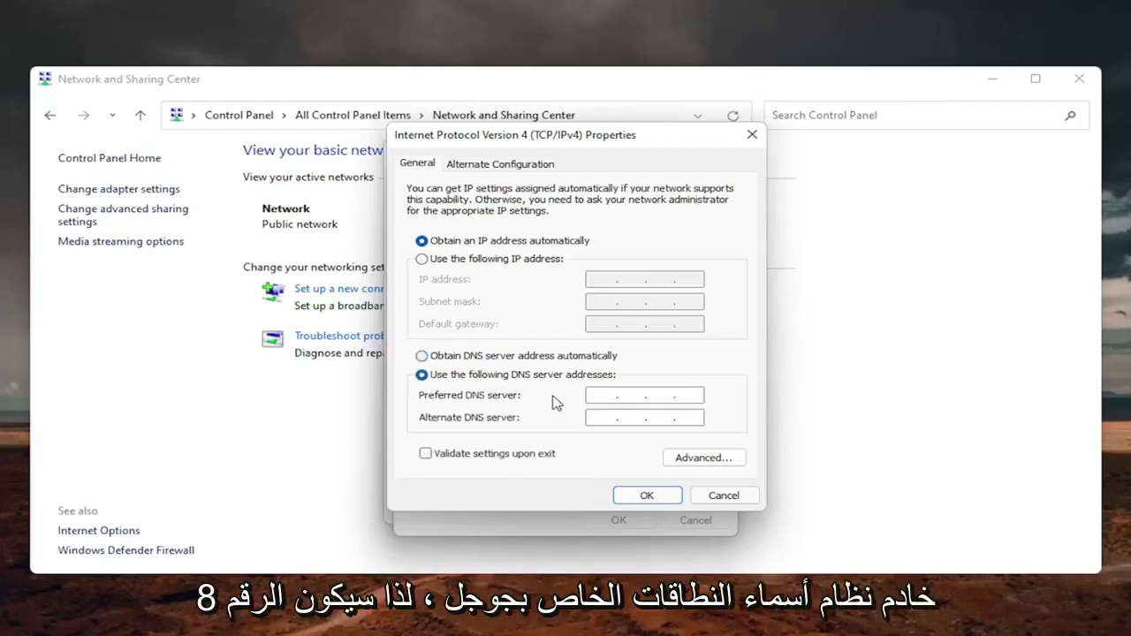
pyautogui.write('8')
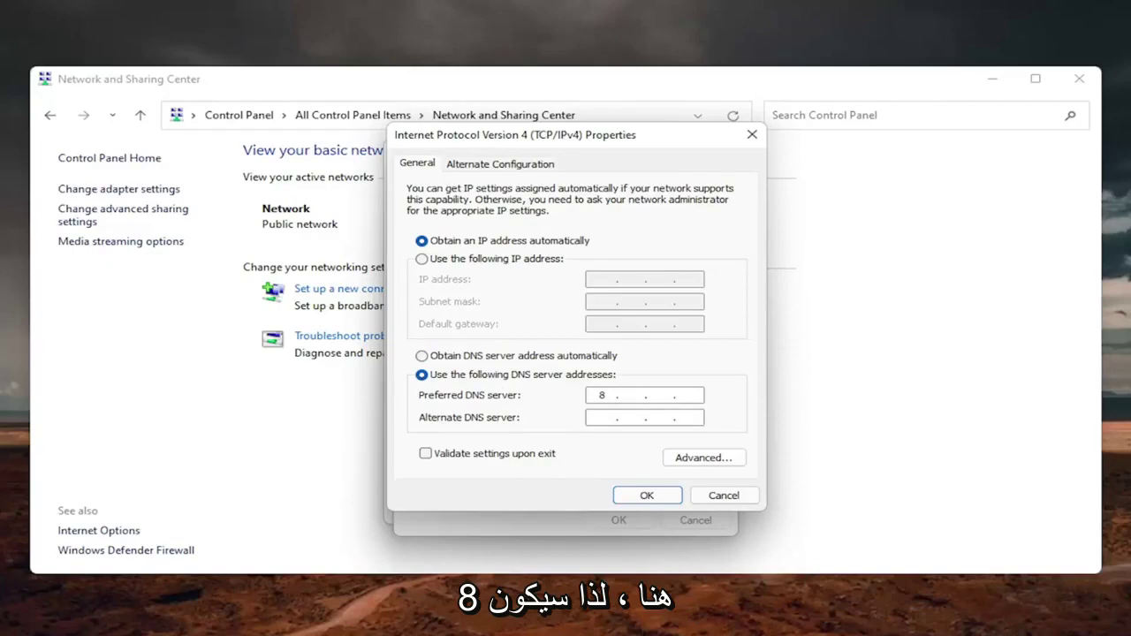
pyautogui.write('.8')
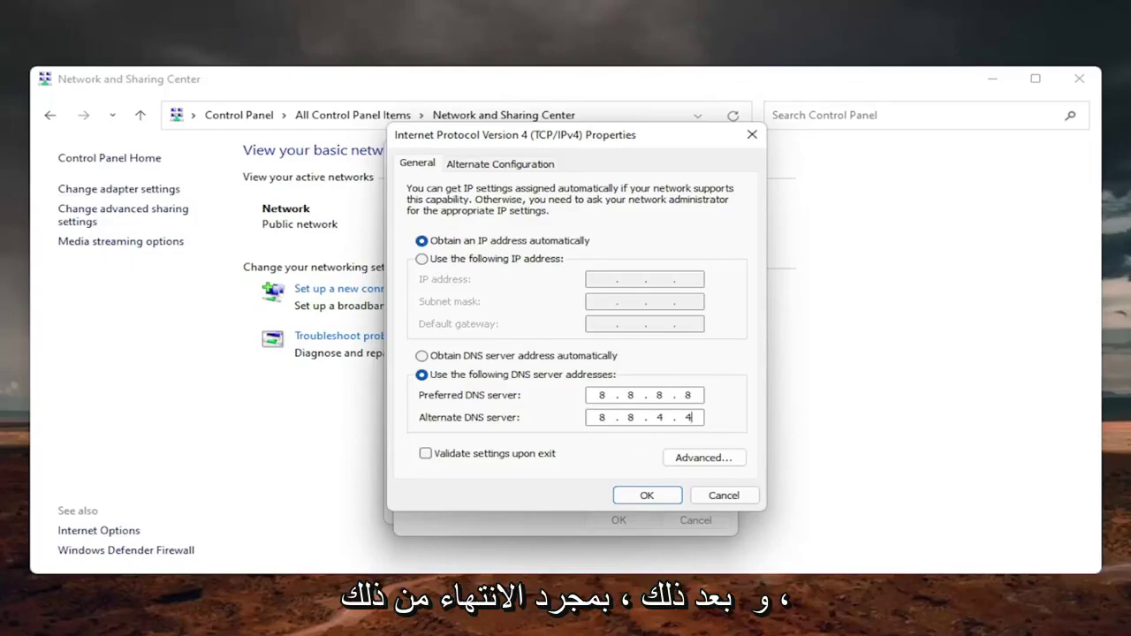
pyautogui.click(425, 453)
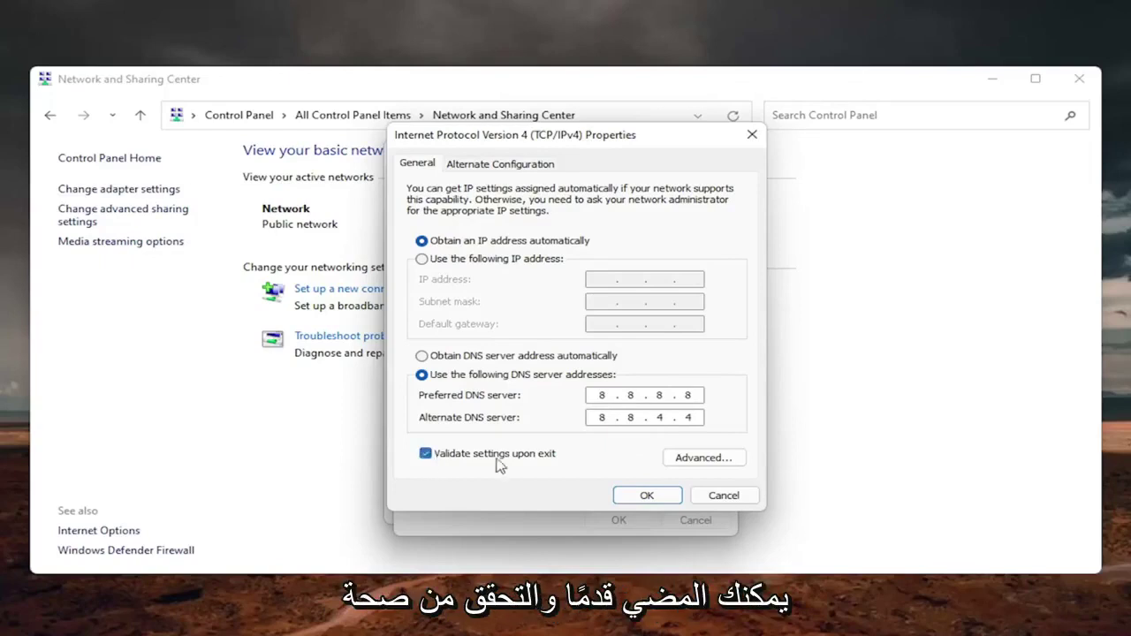
pyautogui.click(642, 497)
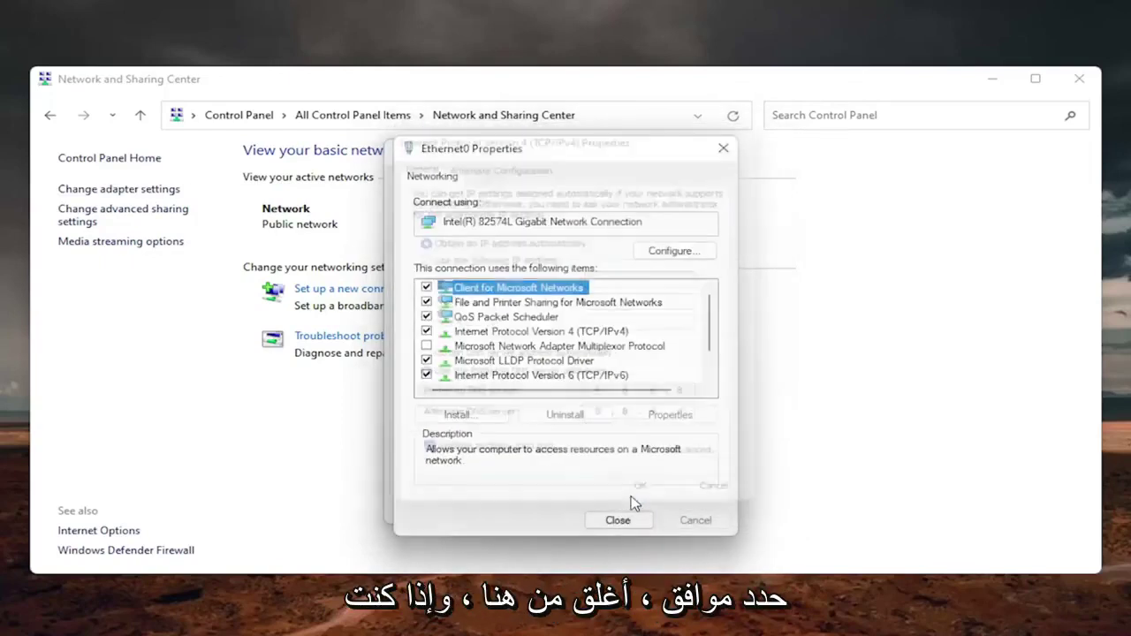
pyautogui.click(622, 523)
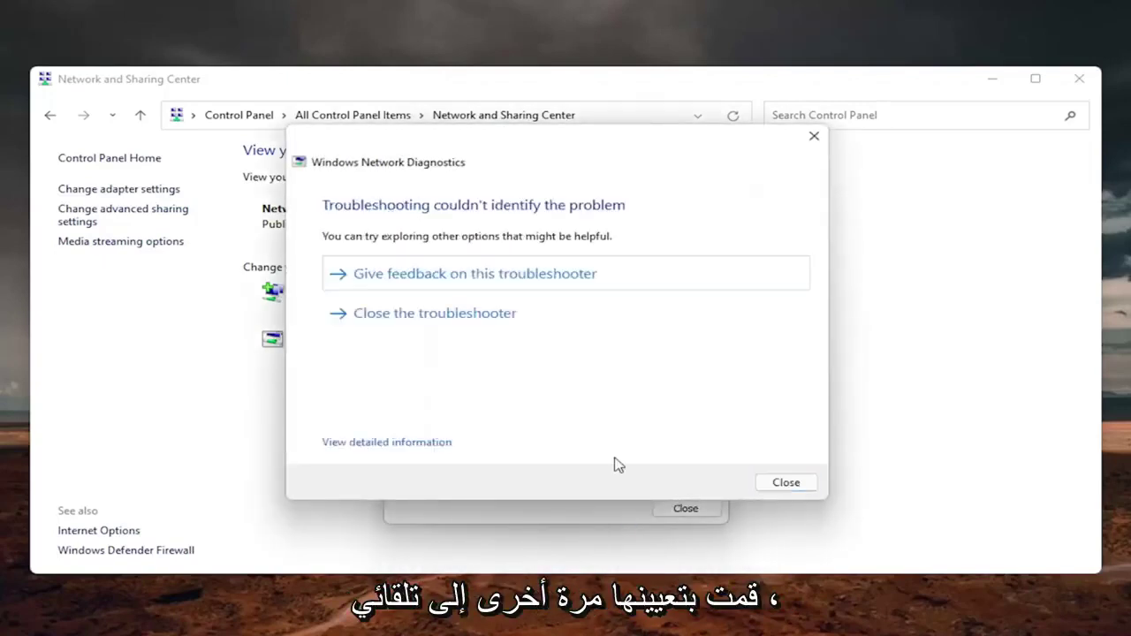
pyautogui.click(802, 485)
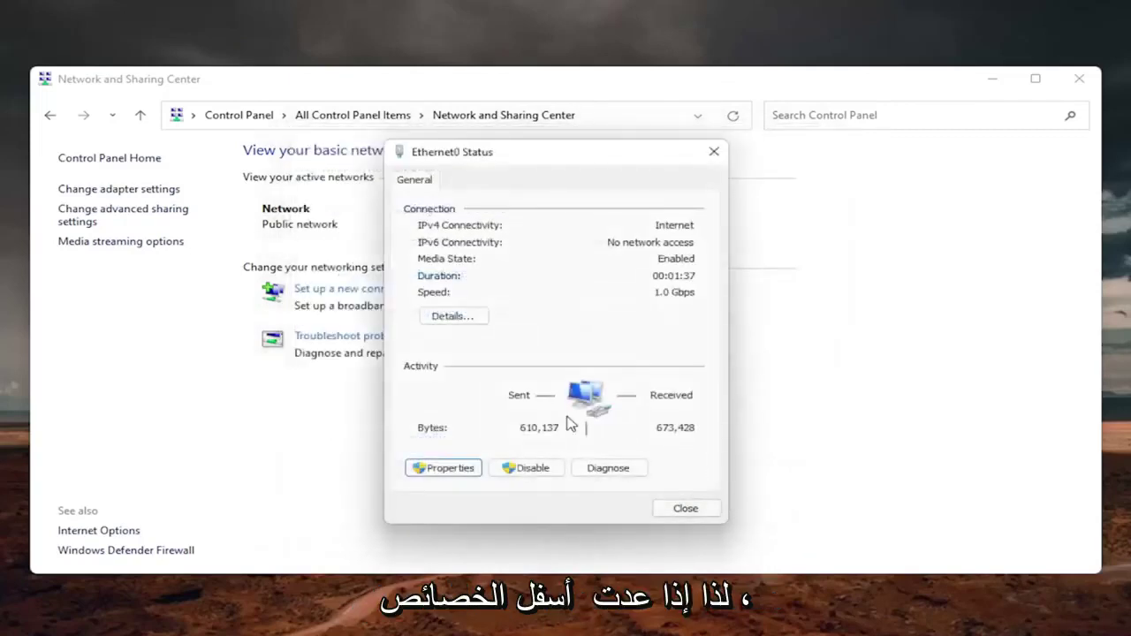
# Reopen Ethernet0's IPv4 properties and set the DNS server address to be obtained automatically.
pyautogui.click(446, 469)
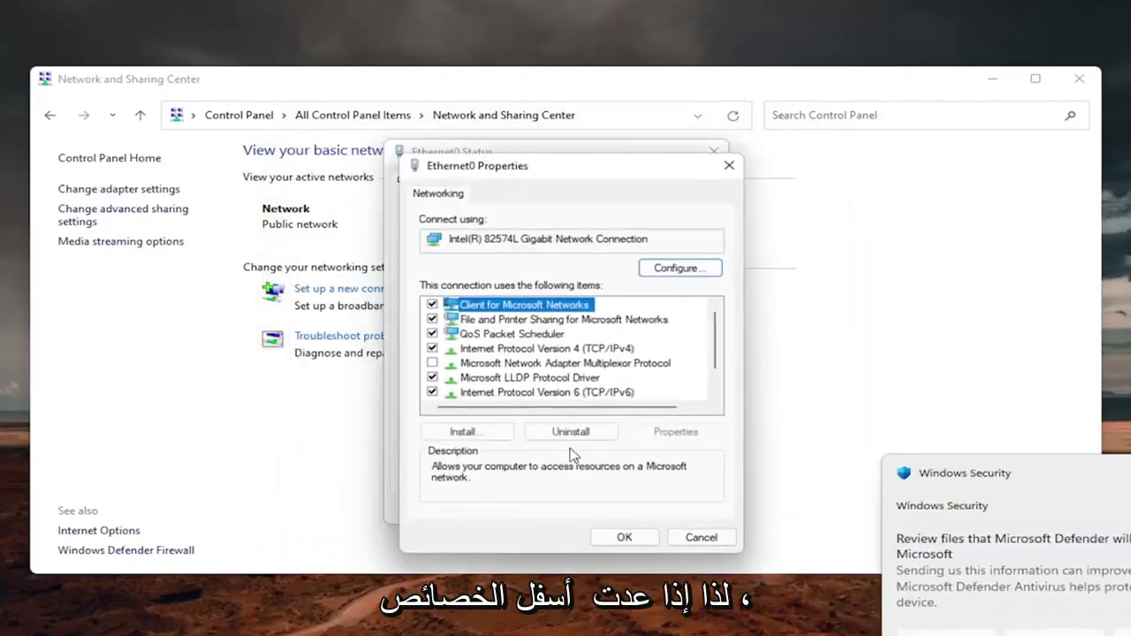
pyautogui.click(537, 350)
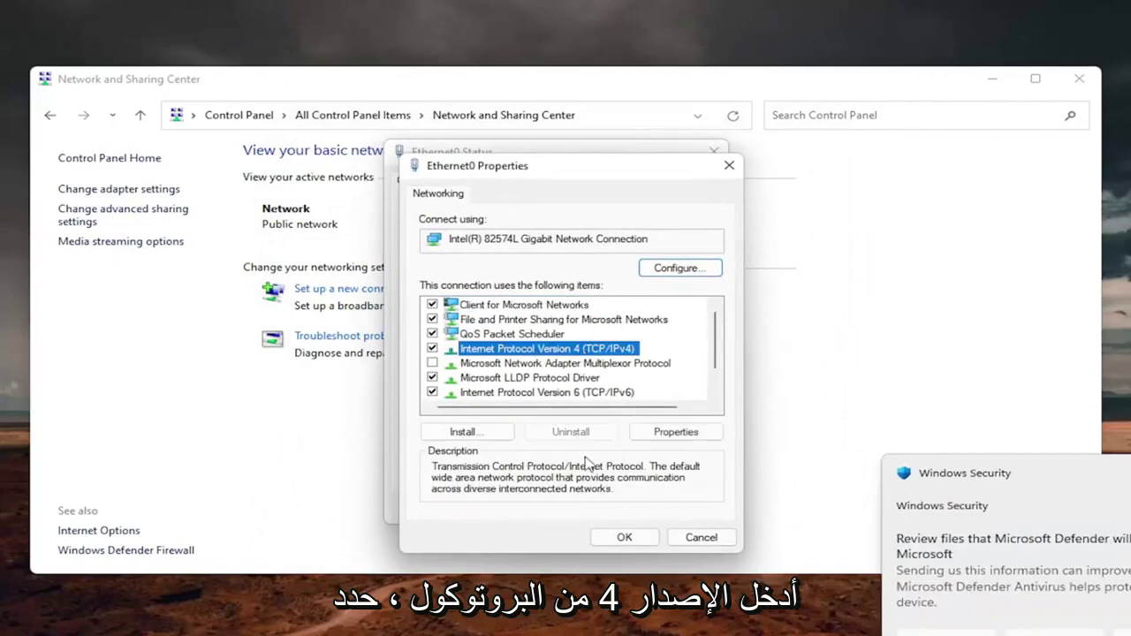
pyautogui.click(676, 432)
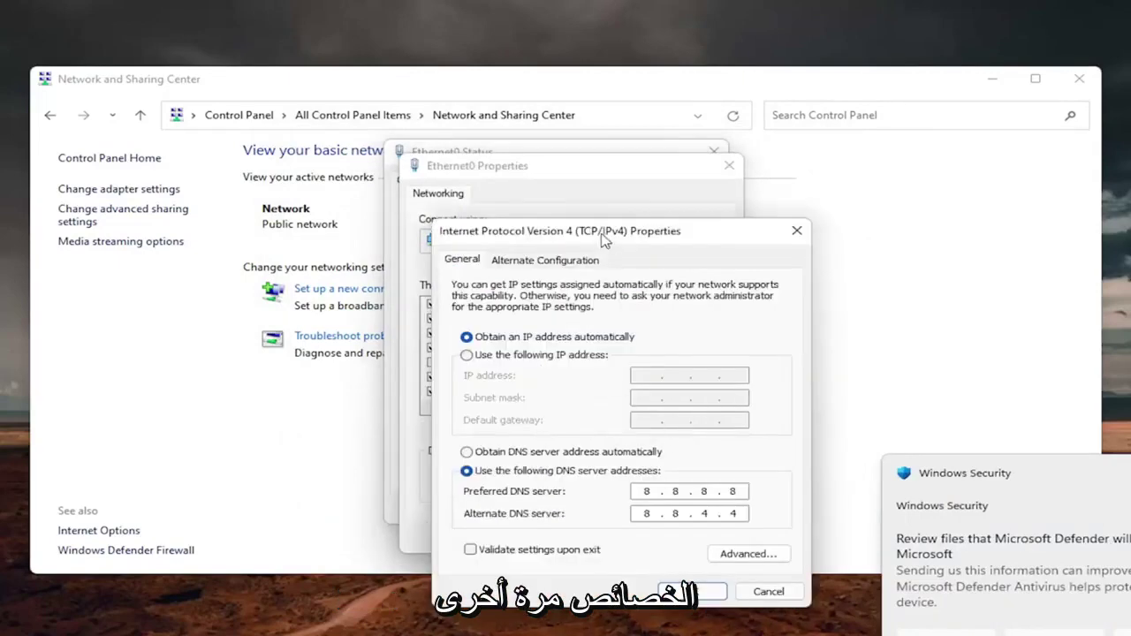
pyautogui.moveTo(615, 229); pyautogui.dragTo(582, 156)
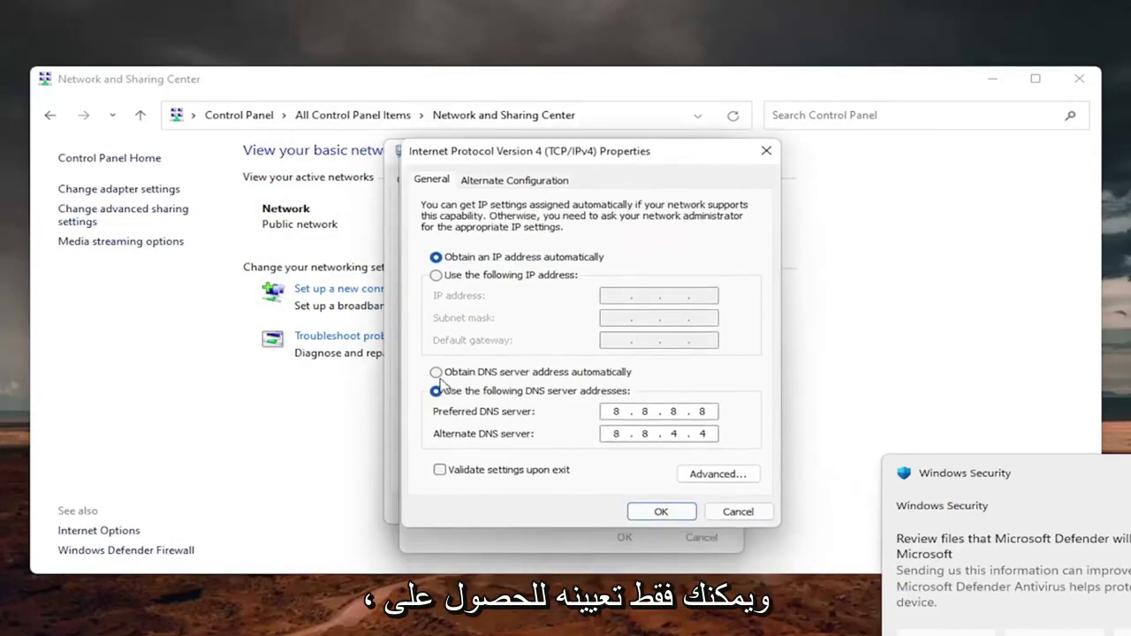
pyautogui.click(573, 372)
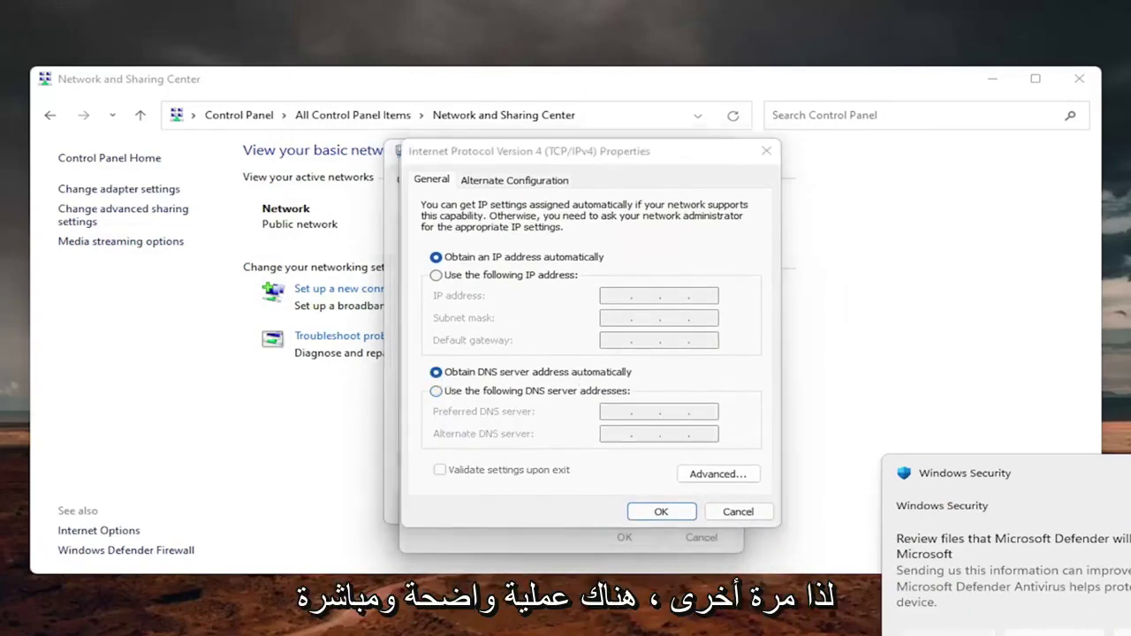
pyautogui.click(435, 375)
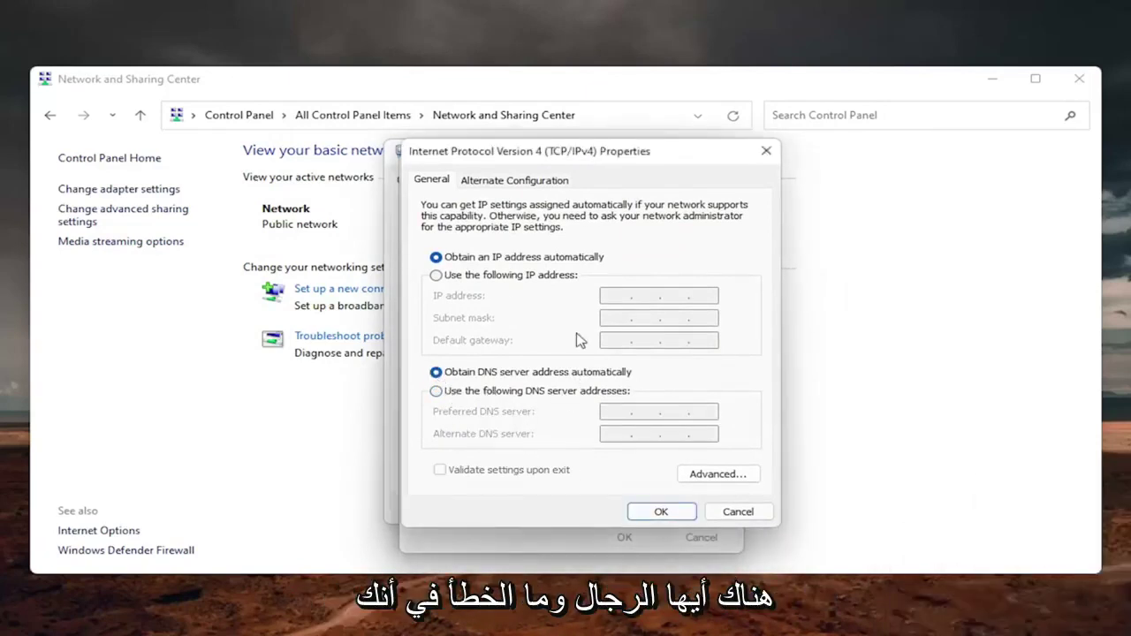
pyautogui.click(662, 512)
# Close the Ethernet0 properties, the Ethernet0 status and the Network and Sharing Center window.
pyautogui.click(727, 167)
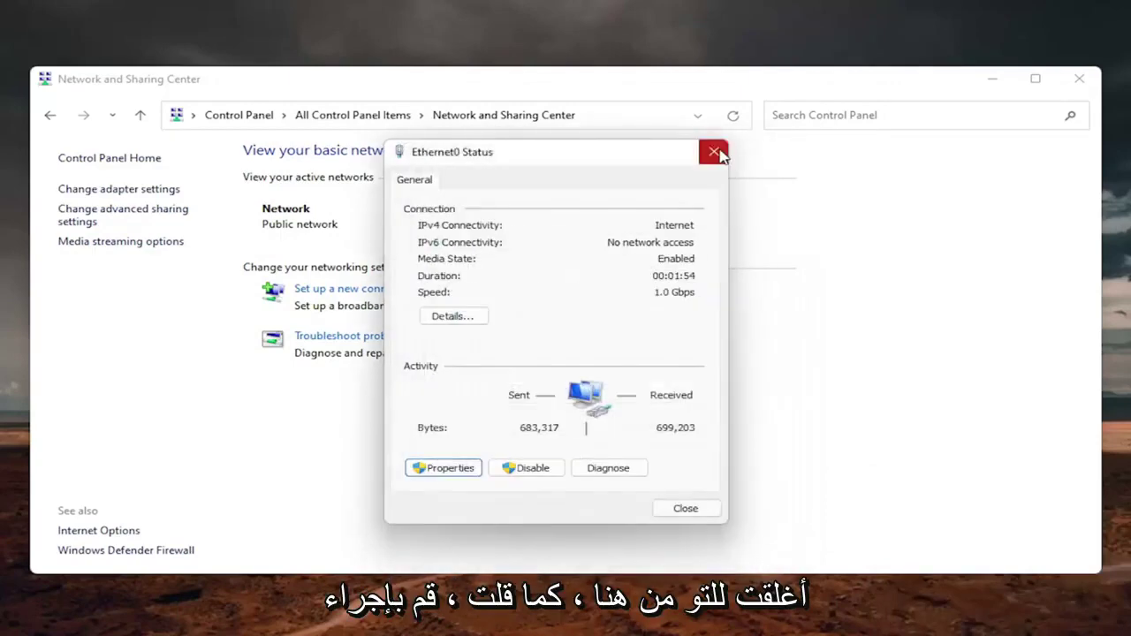
pyautogui.click(714, 151)
pyautogui.click(1078, 77)
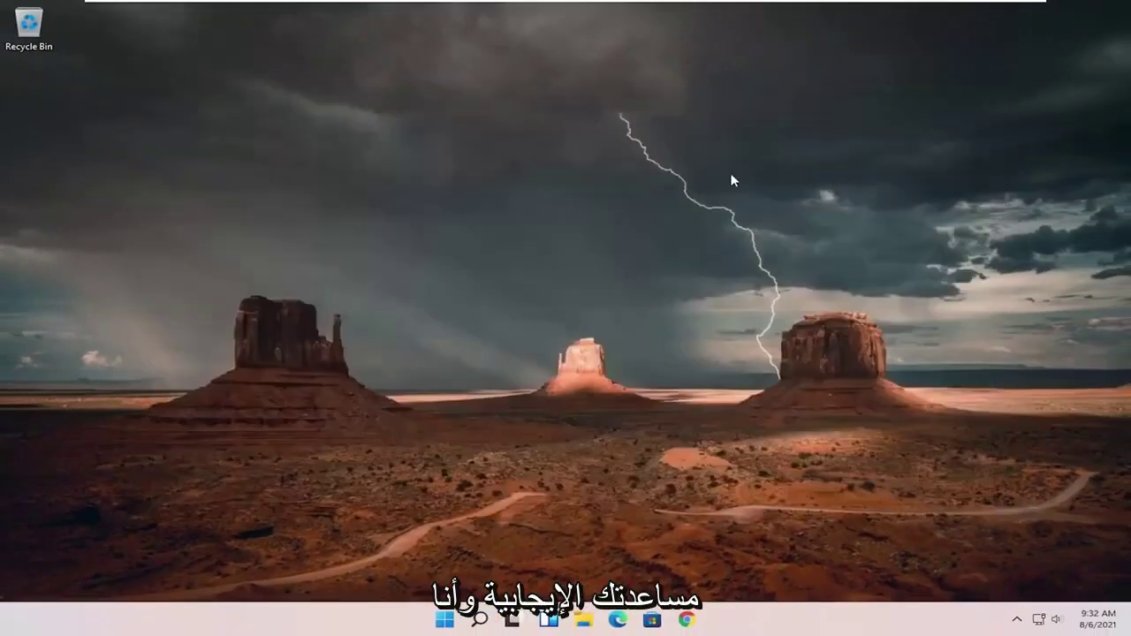